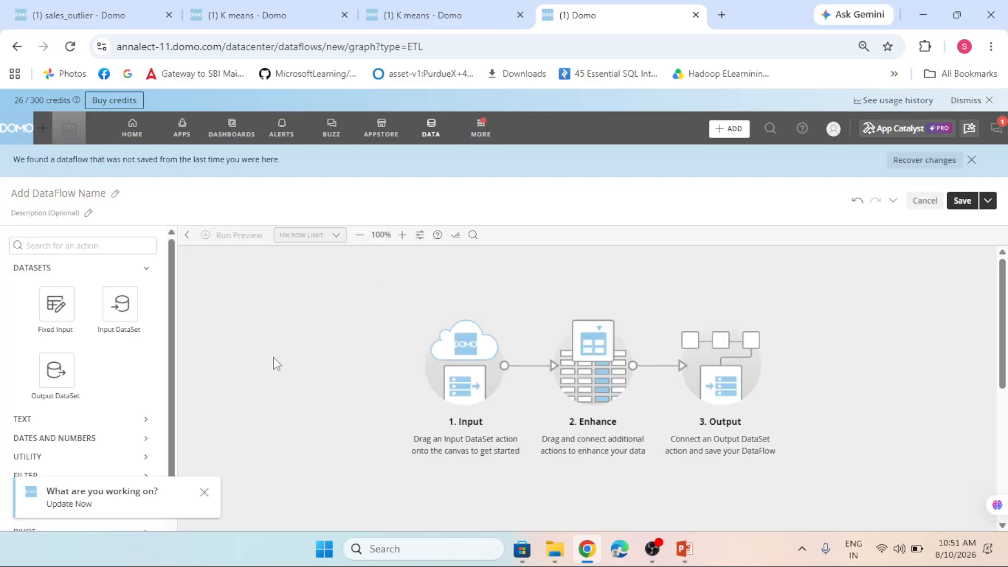
- Add an Input DataSet action to the canvas and assign it the Finalretail_output dataset
{"action": "left_click_drag", "start_coordinate": [114, 304], "coordinate": [235, 300]}
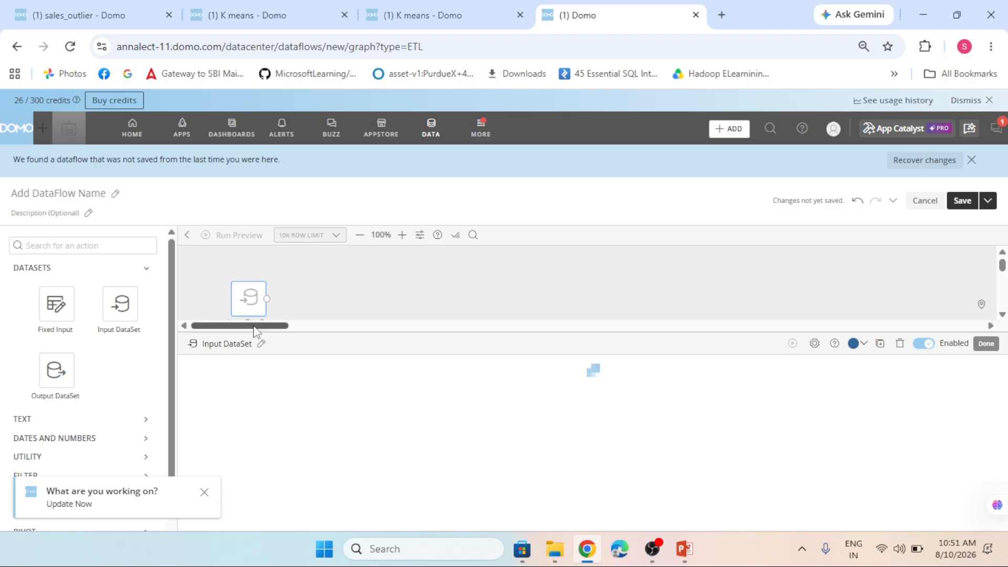
{"action": "left_click", "coordinate": [228, 382]}
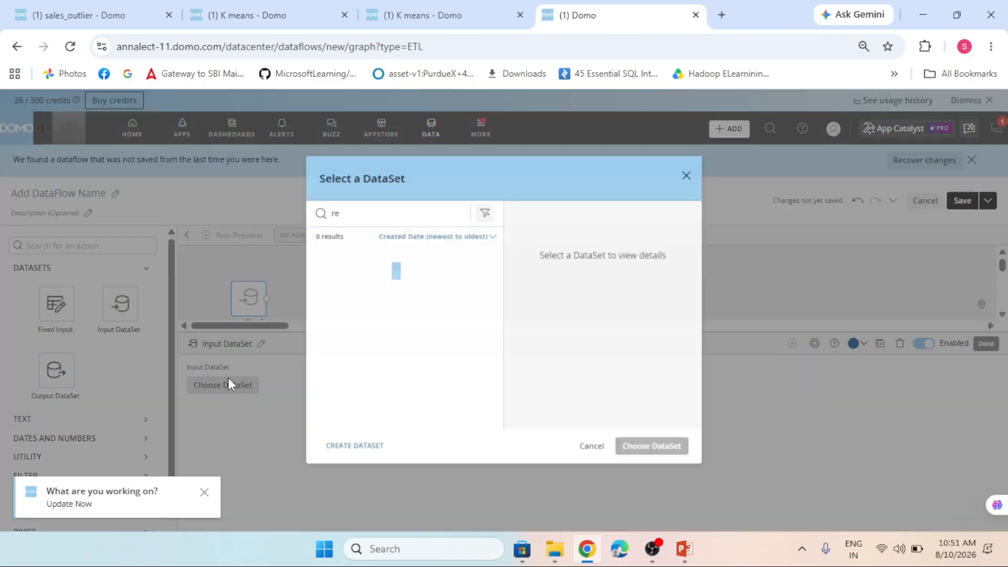
{"action": "scroll", "coordinate": [401, 299], "scroll_direction": "down", "scroll_amount": 1}
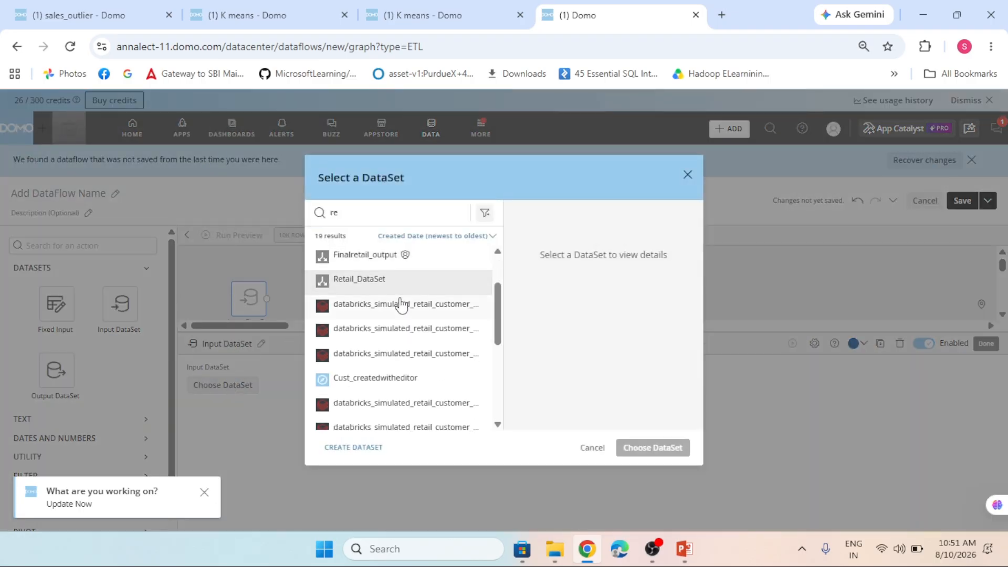
{"action": "scroll", "coordinate": [388, 325], "scroll_direction": "up", "scroll_amount": 1}
{"action": "left_click", "coordinate": [367, 328]}
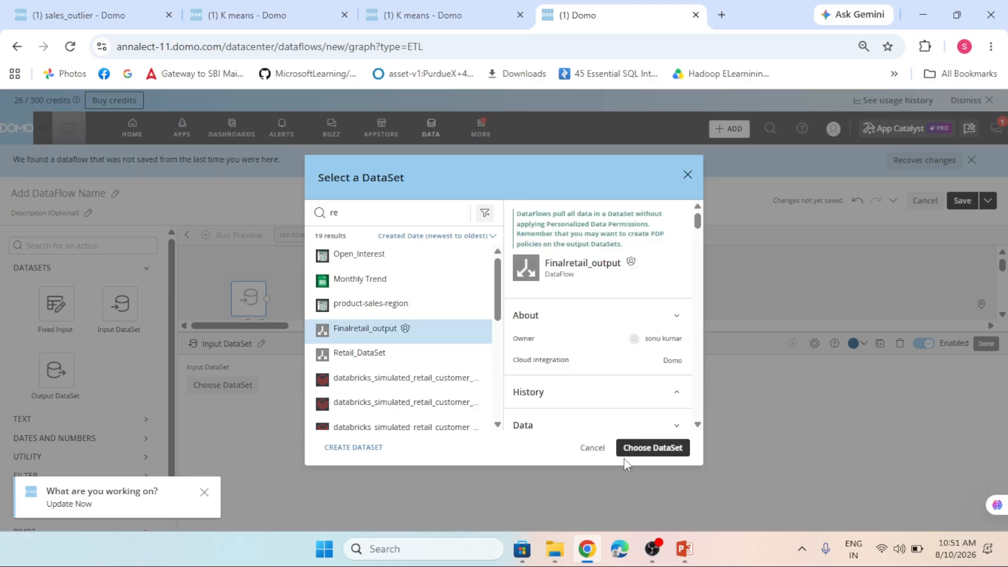
{"action": "left_click", "coordinate": [651, 449]}
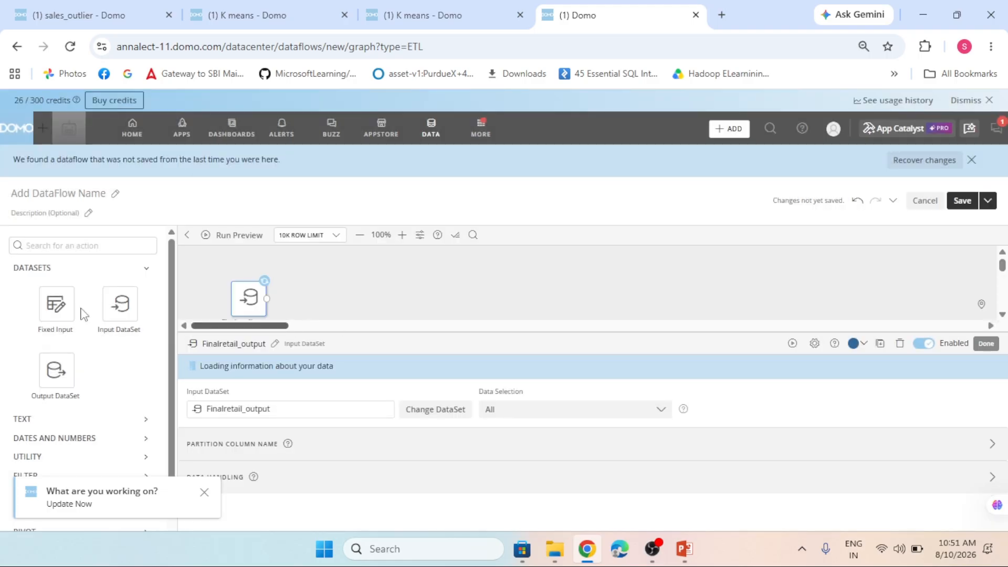
- Add a Clustering action from the data science actions, connected after the Finalretail_output input
{"action": "scroll", "coordinate": [84, 320], "scroll_direction": "down", "scroll_amount": 1}
{"action": "scroll", "coordinate": [87, 324], "scroll_direction": "down", "scroll_amount": 1}
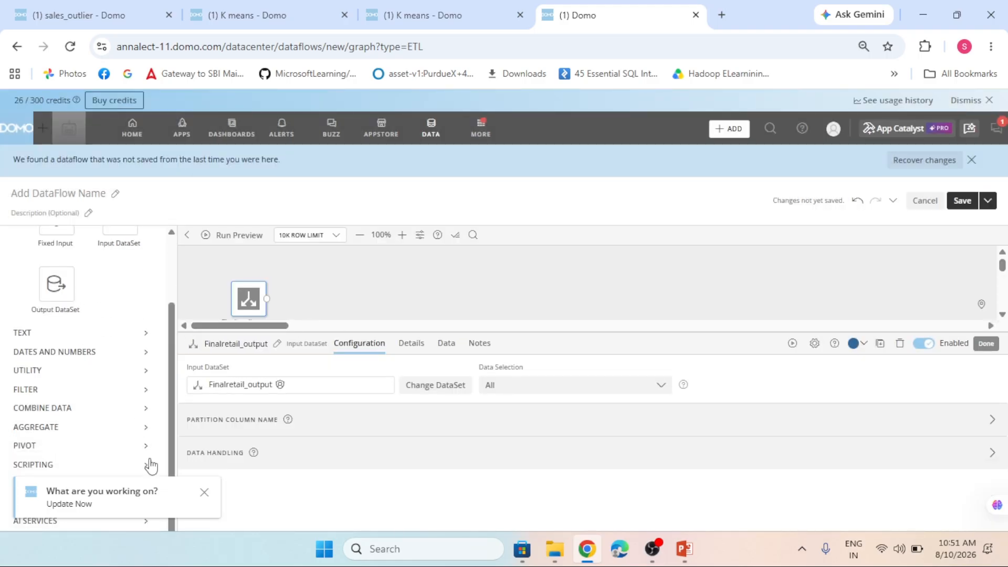
{"action": "left_click", "coordinate": [209, 495]}
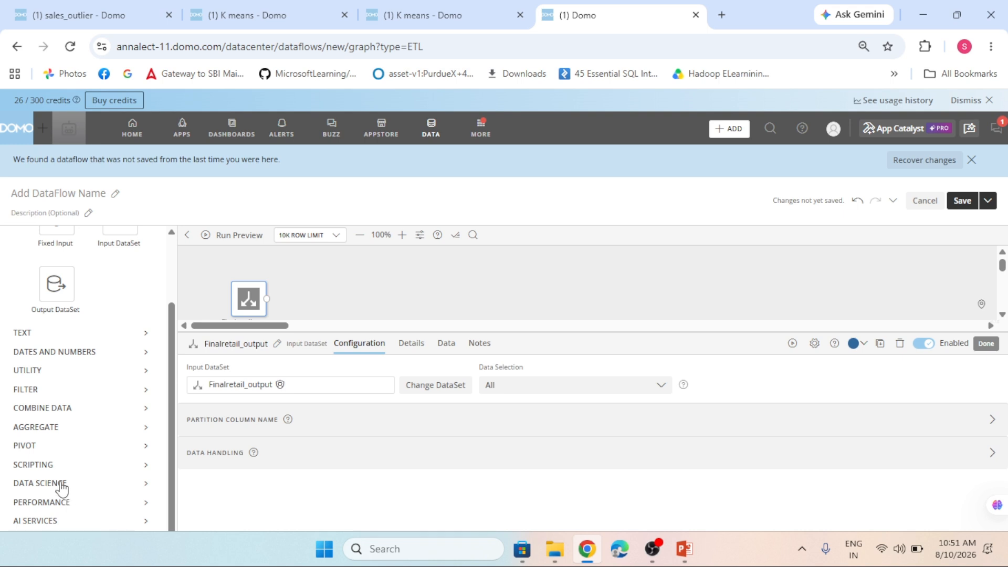
{"action": "left_click", "coordinate": [61, 484]}
{"action": "scroll", "coordinate": [116, 417], "scroll_direction": "down", "scroll_amount": 3}
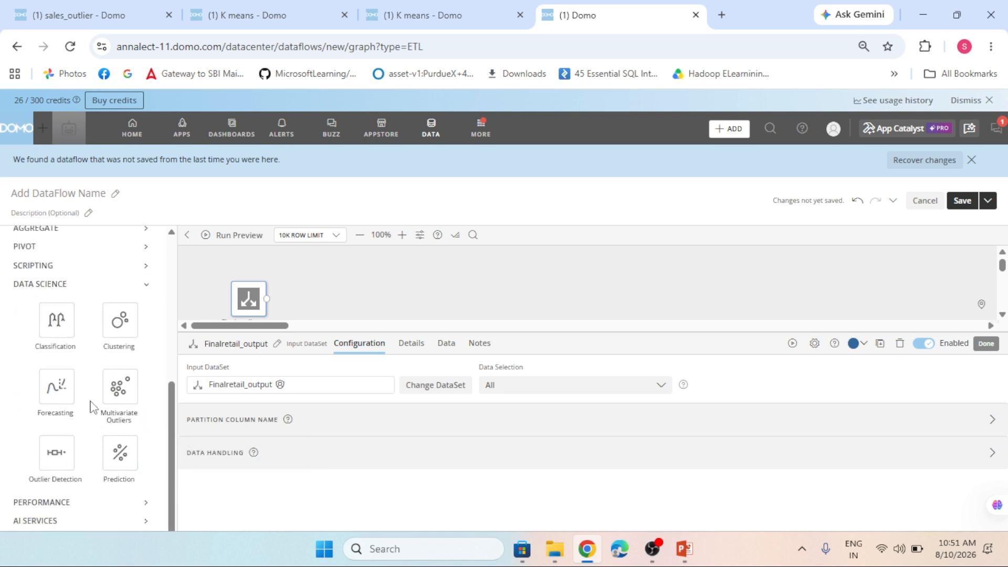
{"action": "left_click_drag", "start_coordinate": [112, 331], "coordinate": [317, 307]}
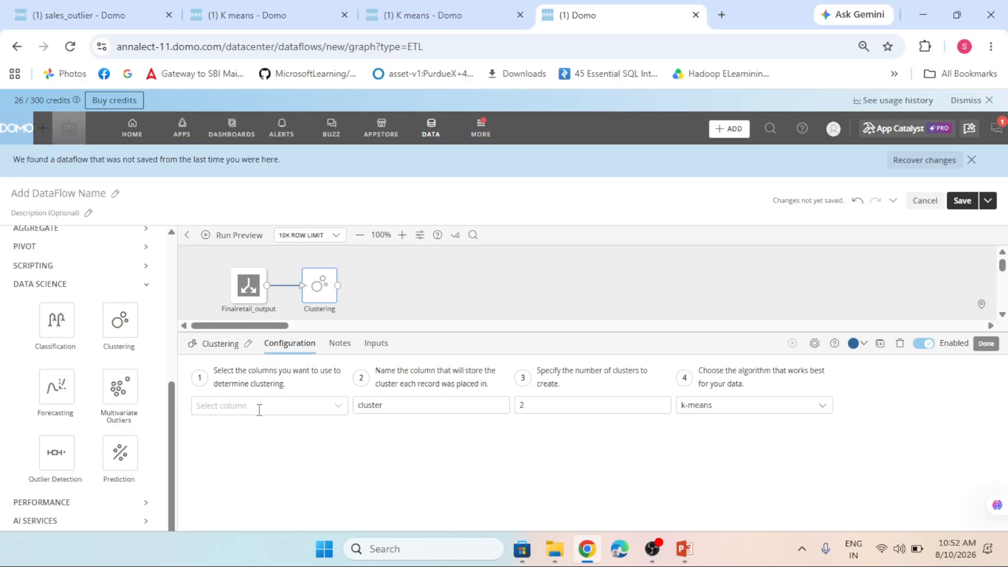
- Base the clustering on the ListPrice column and name the column that stores the result listprice_cluster
{"action": "left_click", "coordinate": [283, 409]}
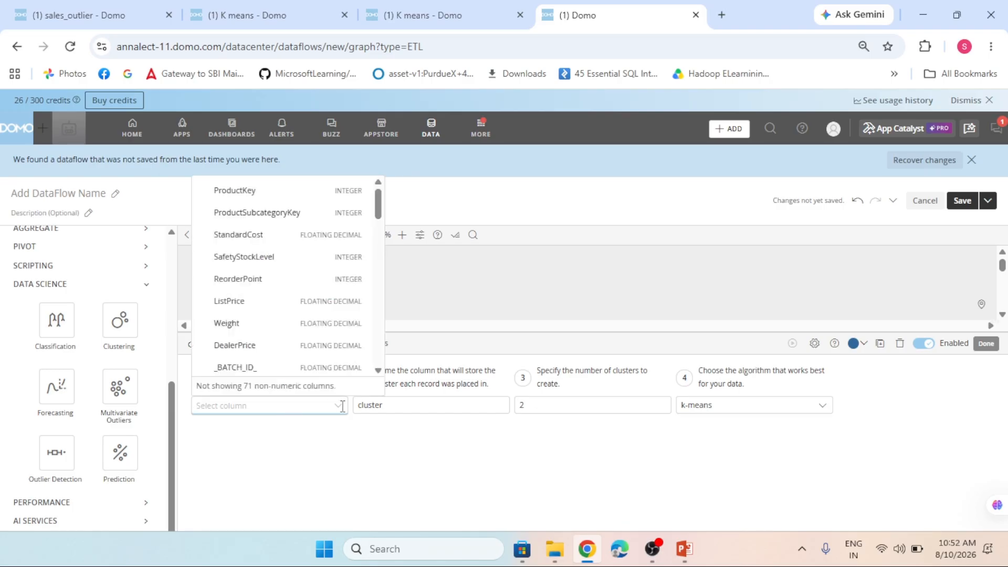
{"action": "left_click", "coordinate": [256, 310]}
{"action": "left_click", "coordinate": [336, 480]}
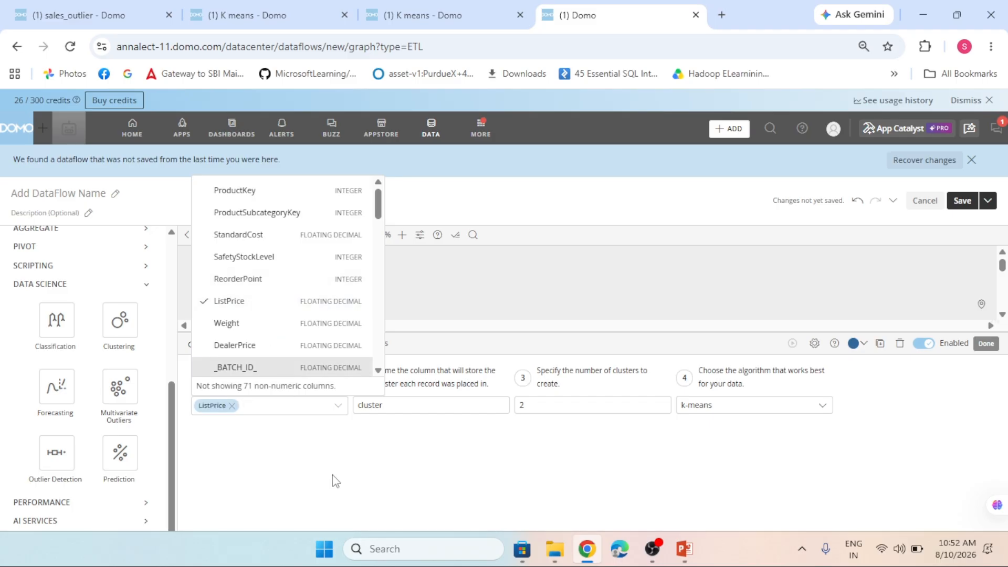
{"action": "double_click", "coordinate": [433, 411]}
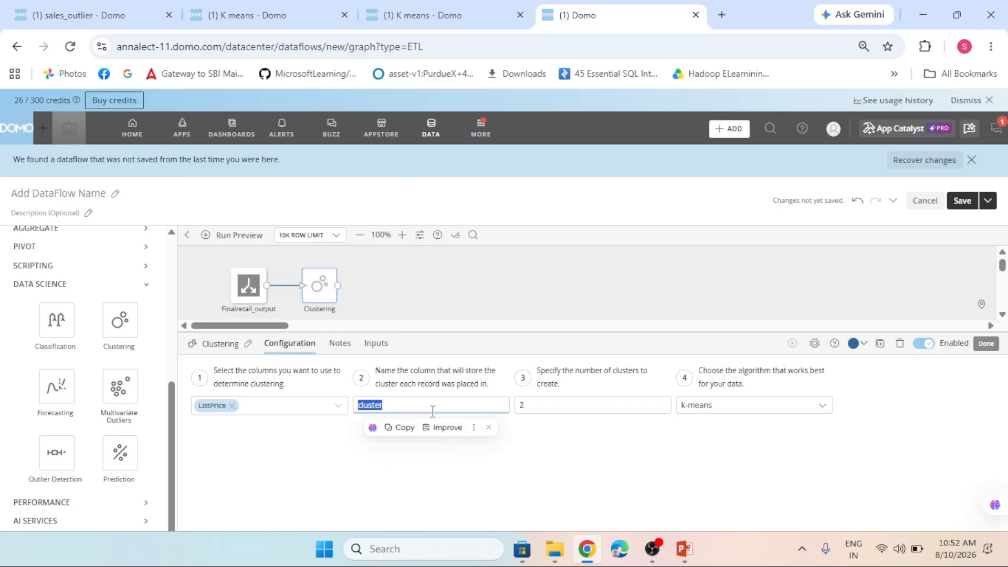
{"action": "key", "text": "BackSpace"}
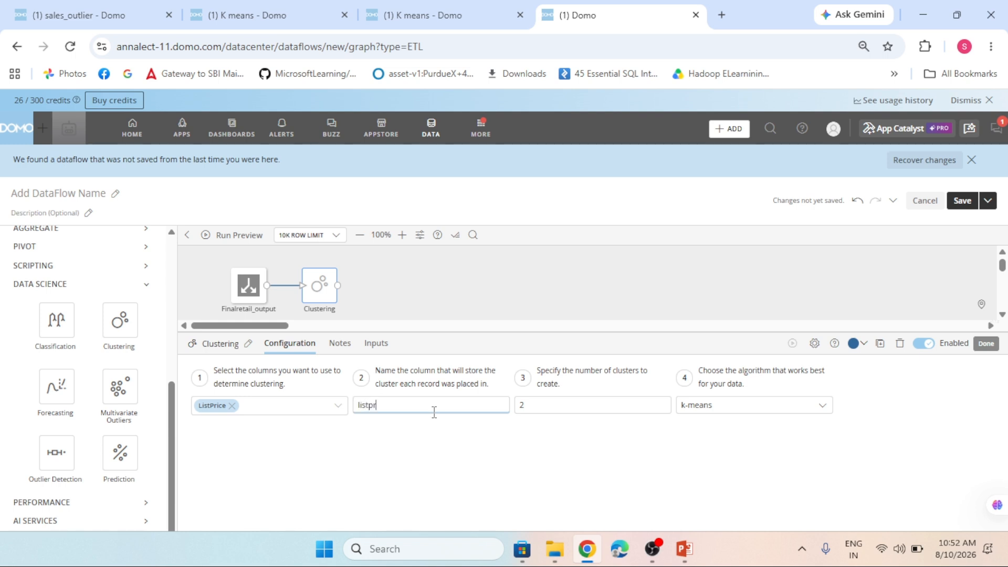
{"action": "type", "text": "listprice_cluster"}
- Set the number of clusters to 3 and keep k-means as the clustering algorithm
{"action": "left_click", "coordinate": [662, 406]}
{"action": "left_click", "coordinate": [663, 401]}
{"action": "left_click", "coordinate": [577, 450]}
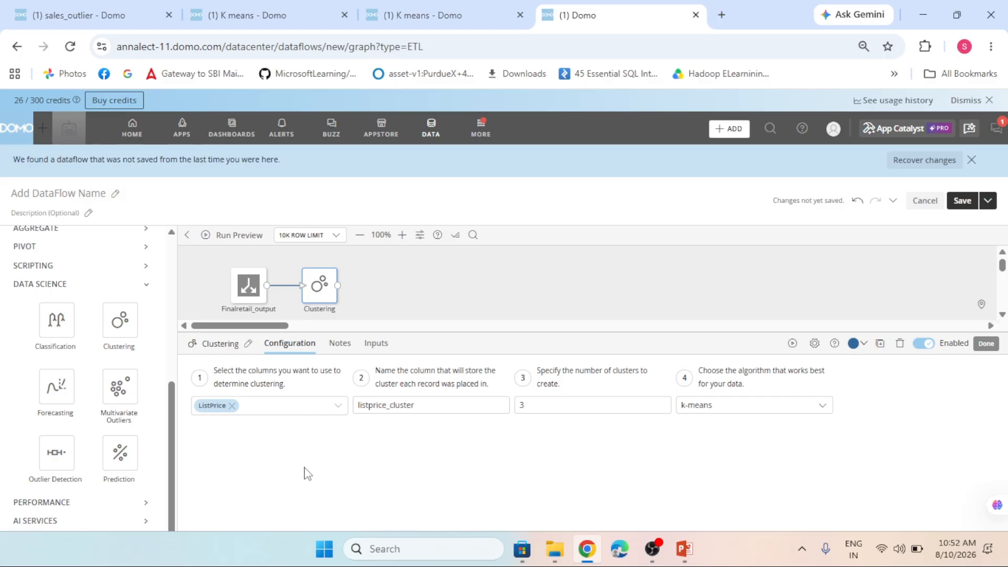
{"action": "left_click", "coordinate": [777, 414]}
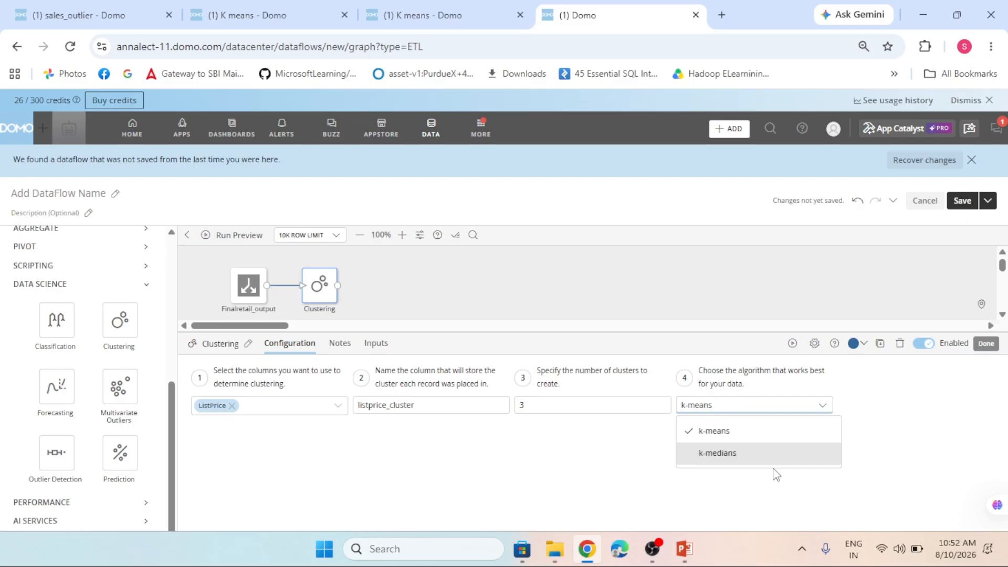
{"action": "left_click", "coordinate": [716, 431]}
- Add an Output DataSet action connected after Clustering and name it cluster_test
{"action": "scroll", "coordinate": [52, 378], "scroll_direction": "up", "scroll_amount": 10}
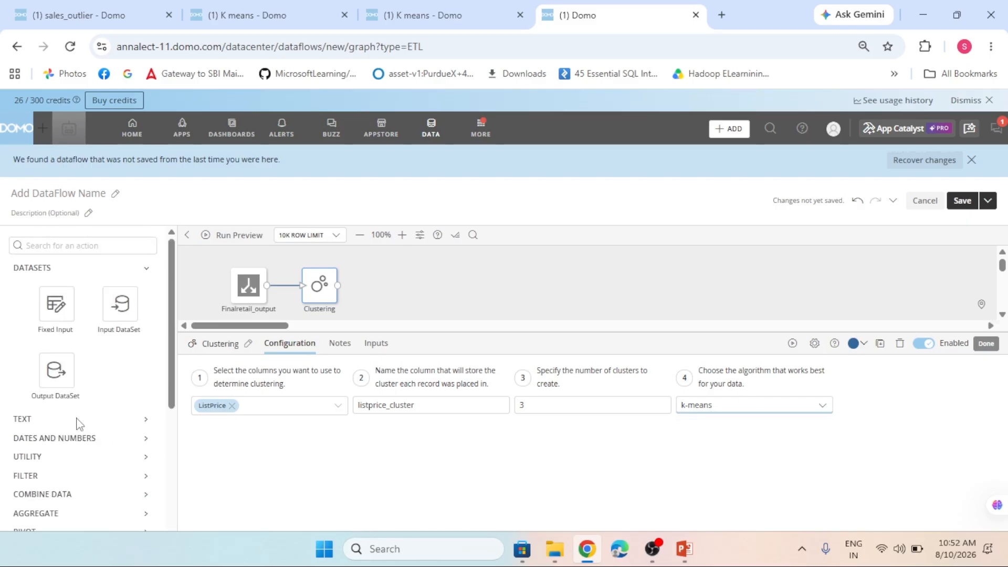
{"action": "left_click_drag", "start_coordinate": [59, 370], "coordinate": [405, 286]}
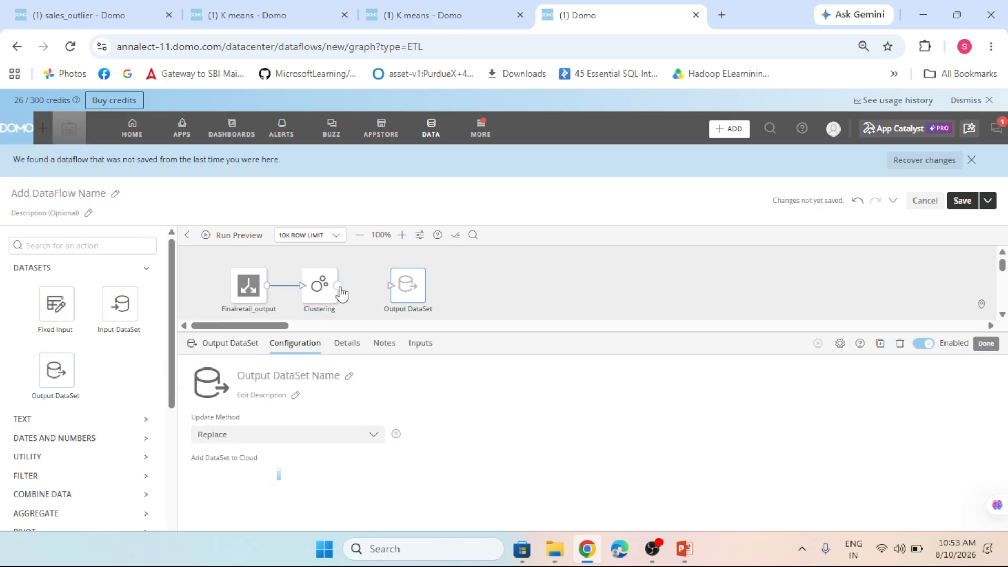
{"action": "left_click", "coordinate": [348, 375]}
{"action": "type", "text": "cluster"}
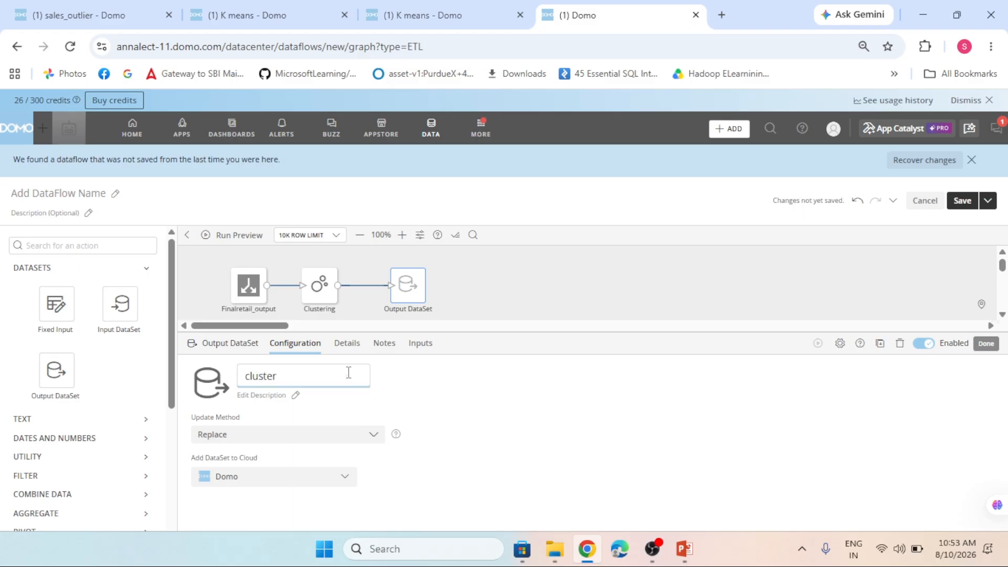
{"action": "type", "text": "_test"}
- Reuse the output dataset's name cluster_test as the DataFlow name, and save and run the DataFlow
{"action": "key", "text": "ctrl+a"}
{"action": "key", "text": "ctrl+c"}
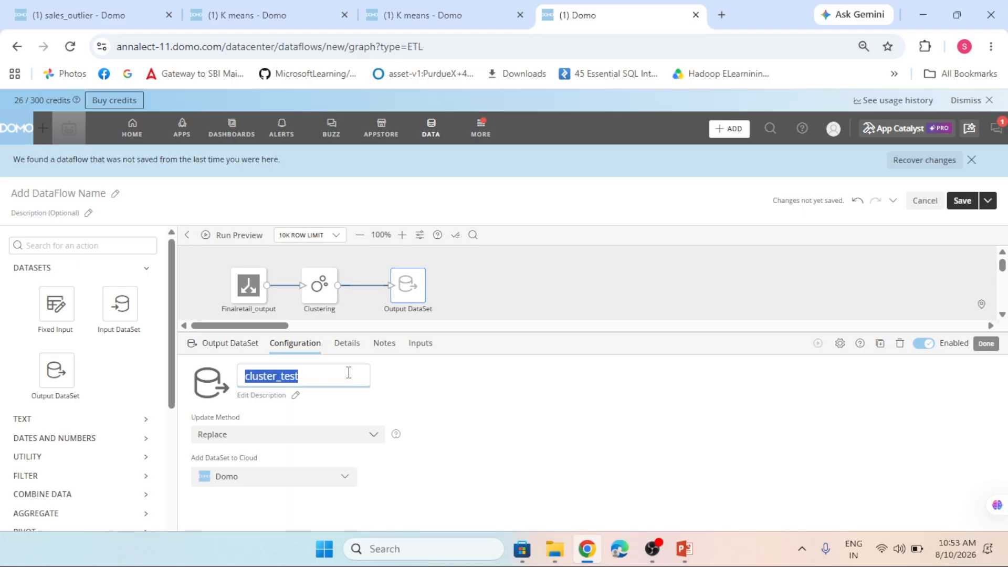
{"action": "left_click", "coordinate": [112, 193]}
{"action": "key", "text": "ctrl+v"}
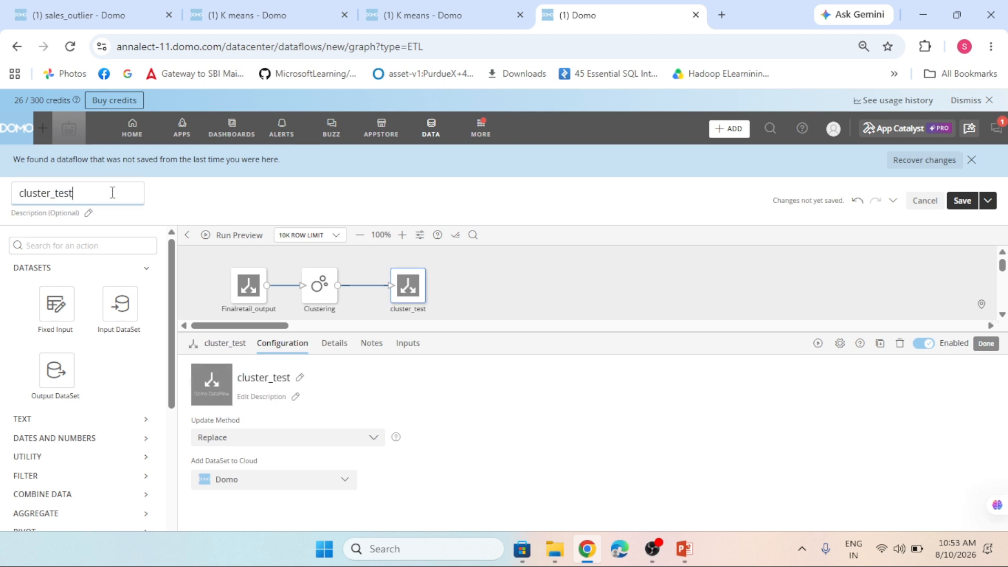
{"action": "left_click", "coordinate": [987, 201]}
{"action": "left_click", "coordinate": [925, 230]}
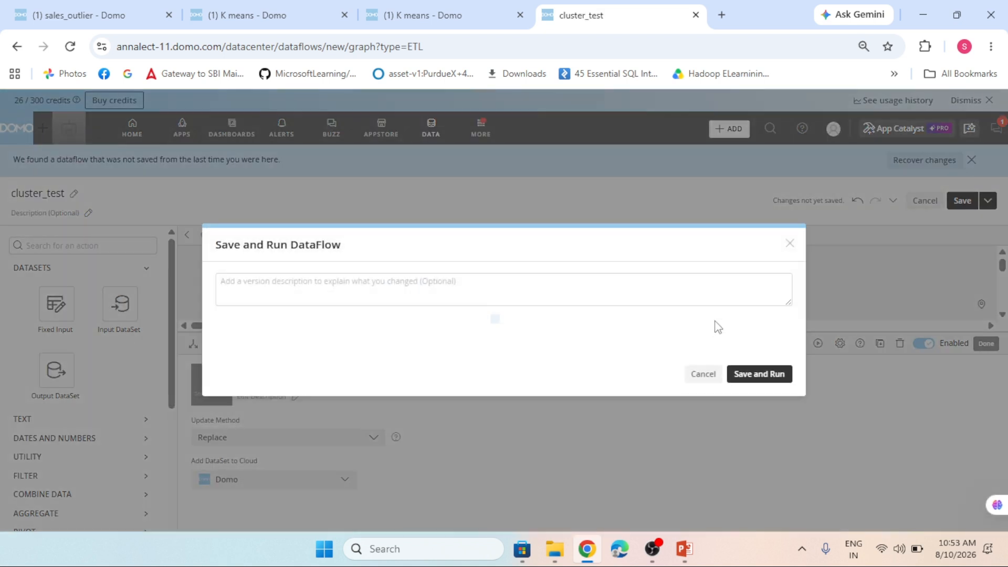
{"action": "left_click", "coordinate": [769, 426]}
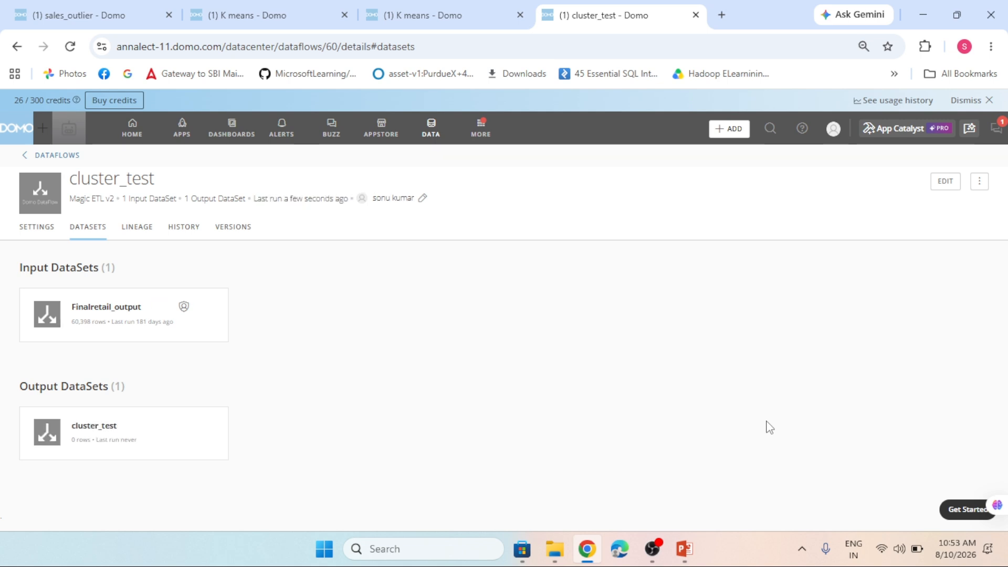
- Open the data table of the cluster_test output dataset and search its columns for "listpr"
{"action": "left_click", "coordinate": [91, 435]}
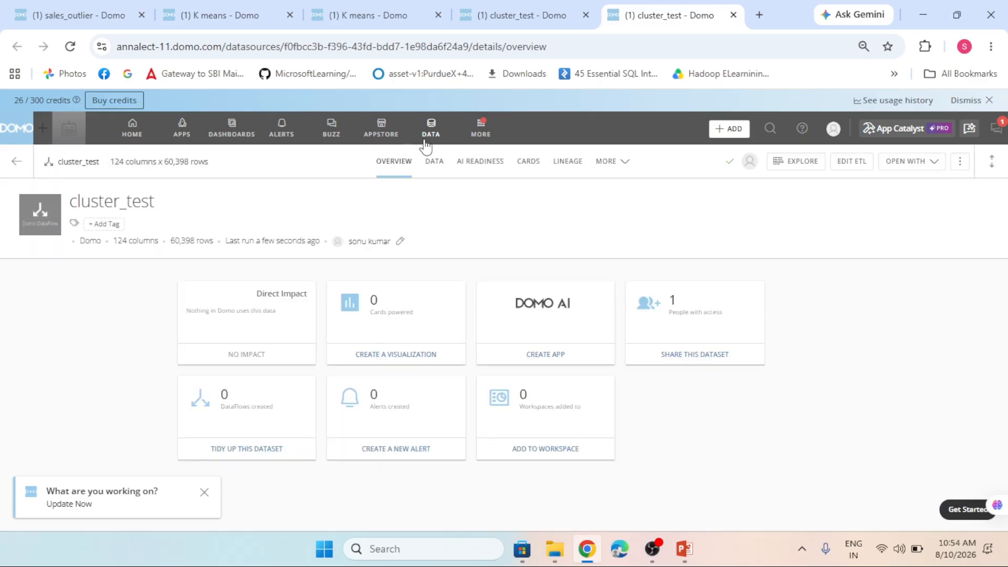
{"action": "left_click", "coordinate": [444, 164]}
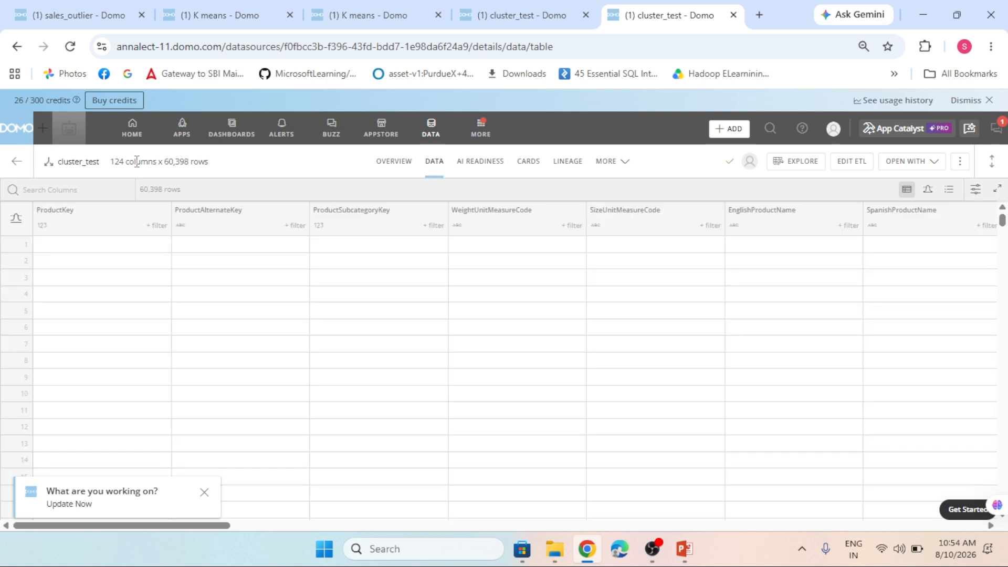
{"action": "left_click", "coordinate": [55, 192]}
{"action": "type", "text": "l"}
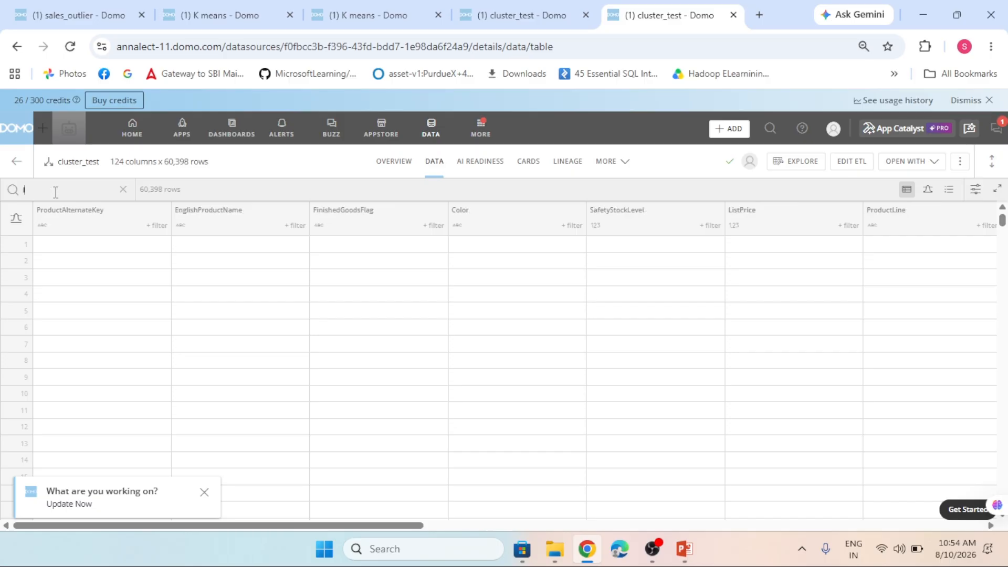
{"action": "type", "text": "istpr"}
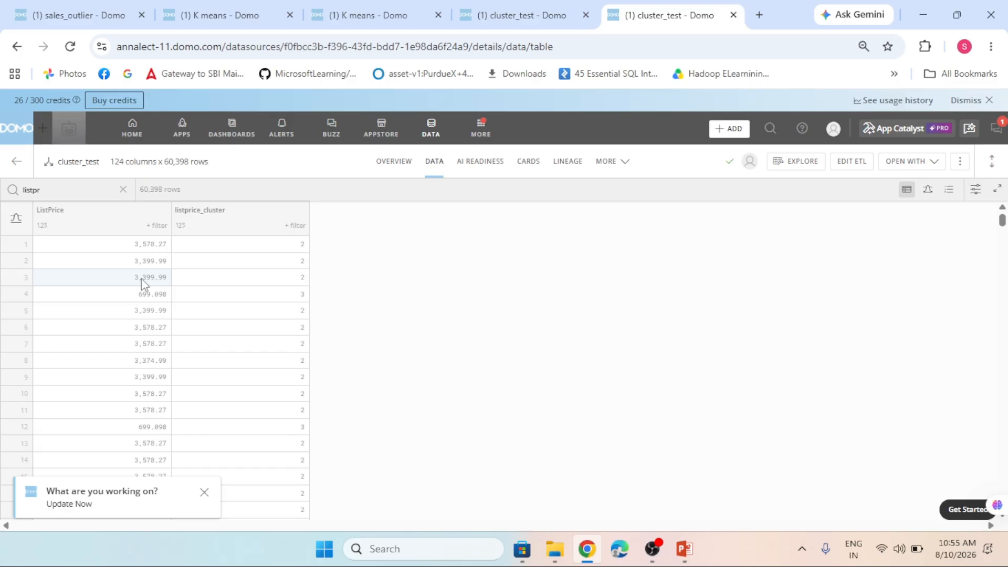
- Filter listprice_cluster to include only value 1 and review the ListPrice values of the matching rows
{"action": "left_click", "coordinate": [297, 227]}
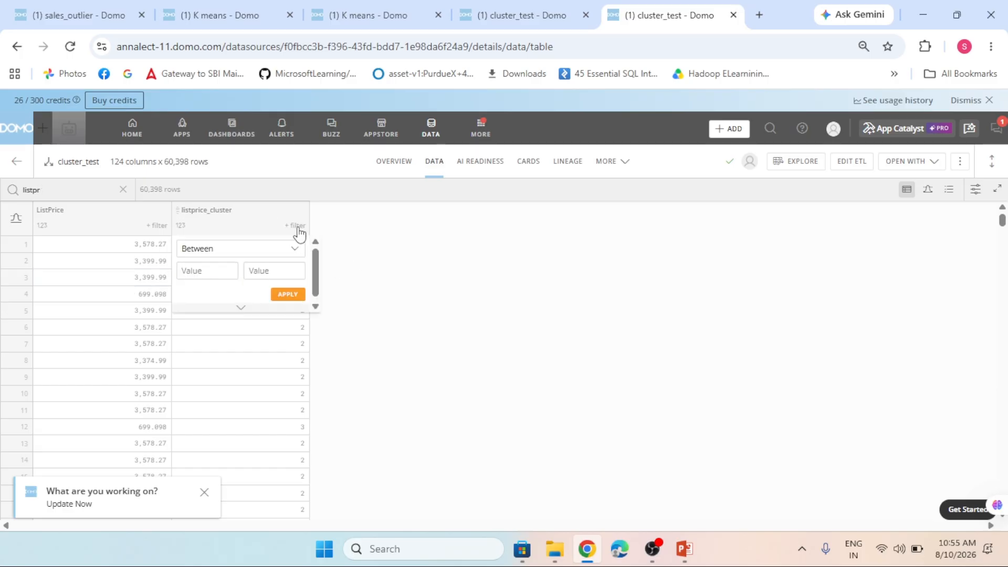
{"action": "left_click", "coordinate": [273, 251]}
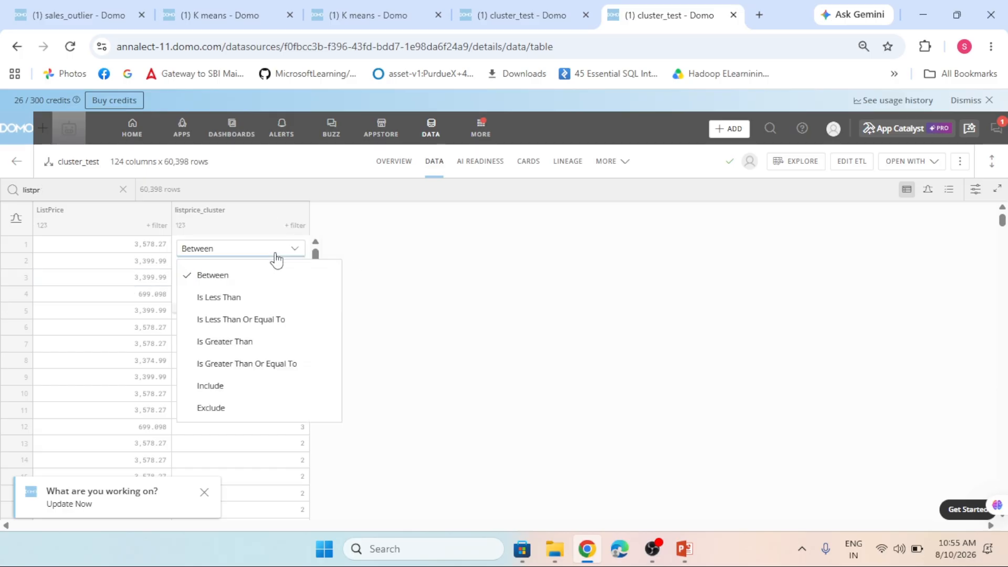
{"action": "left_click", "coordinate": [224, 388]}
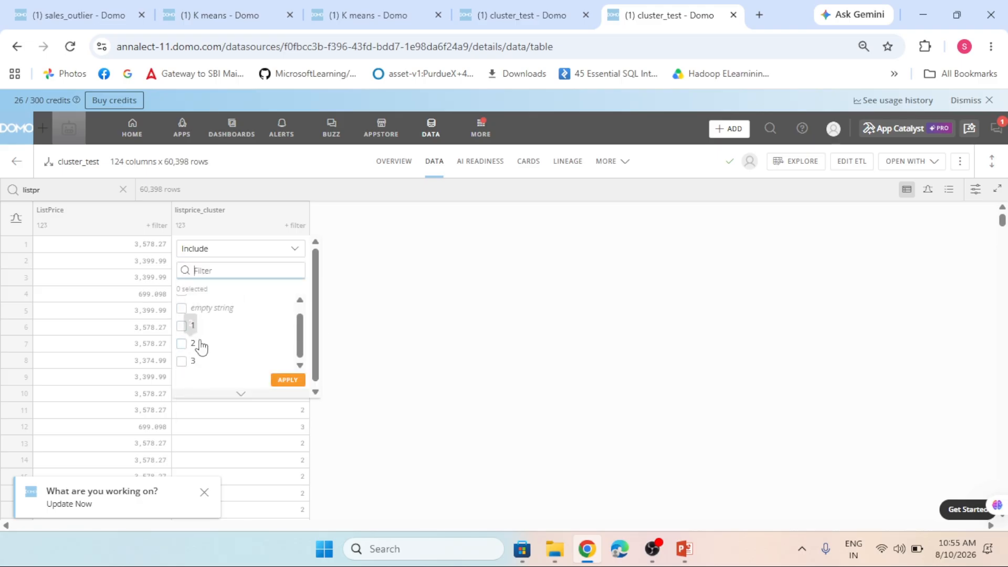
{"action": "left_click", "coordinate": [182, 327]}
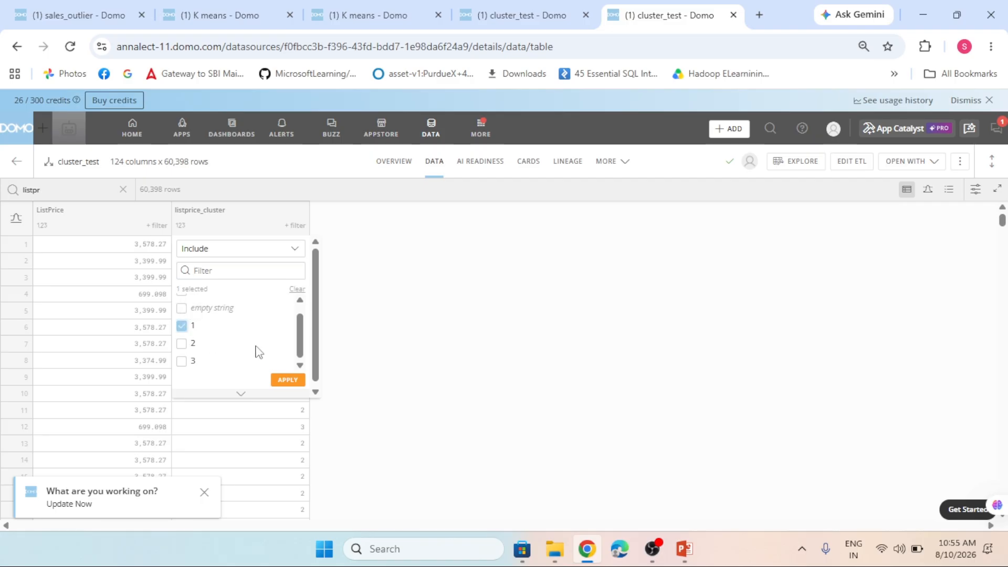
{"action": "left_click", "coordinate": [288, 382]}
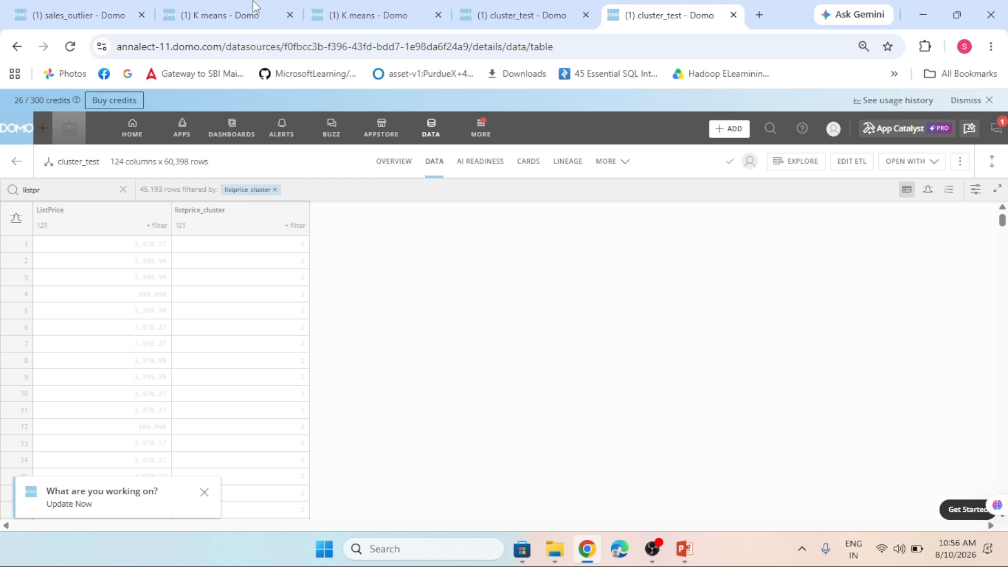
{"action": "scroll", "coordinate": [252, 404], "scroll_direction": "down", "scroll_amount": 9}
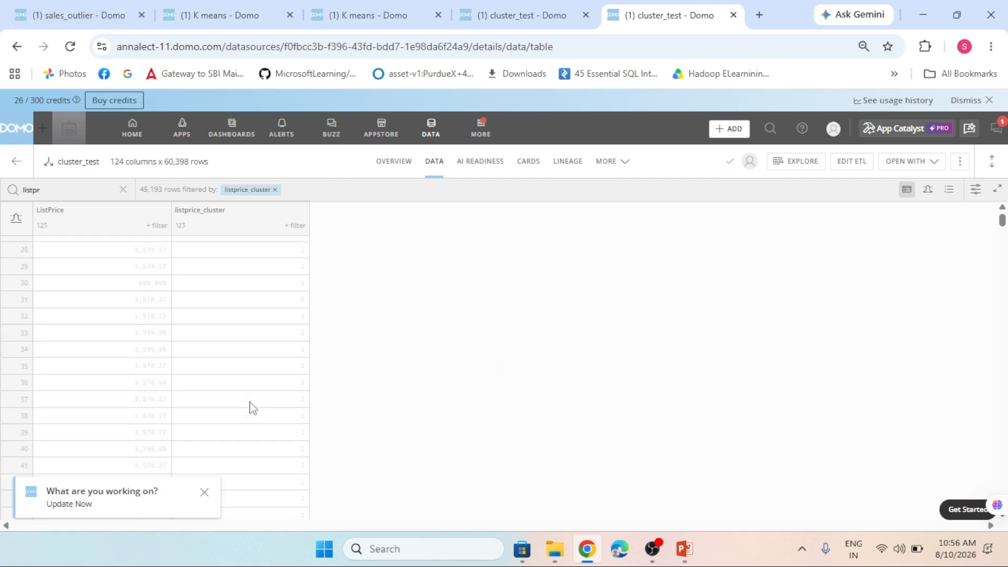
{"action": "scroll", "coordinate": [251, 407], "scroll_direction": "up", "scroll_amount": 9}
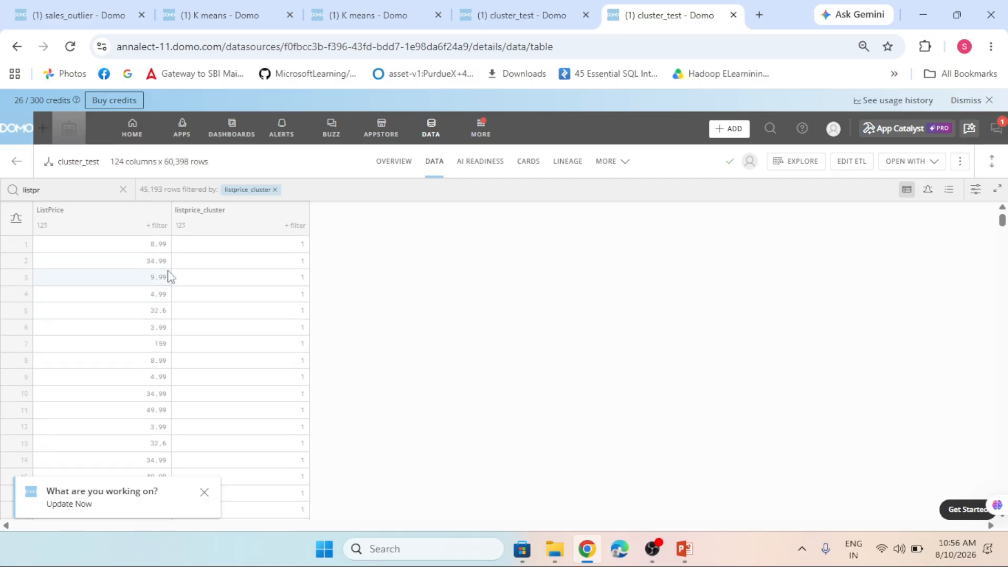
{"action": "scroll", "coordinate": [156, 362], "scroll_direction": "down", "scroll_amount": 10}
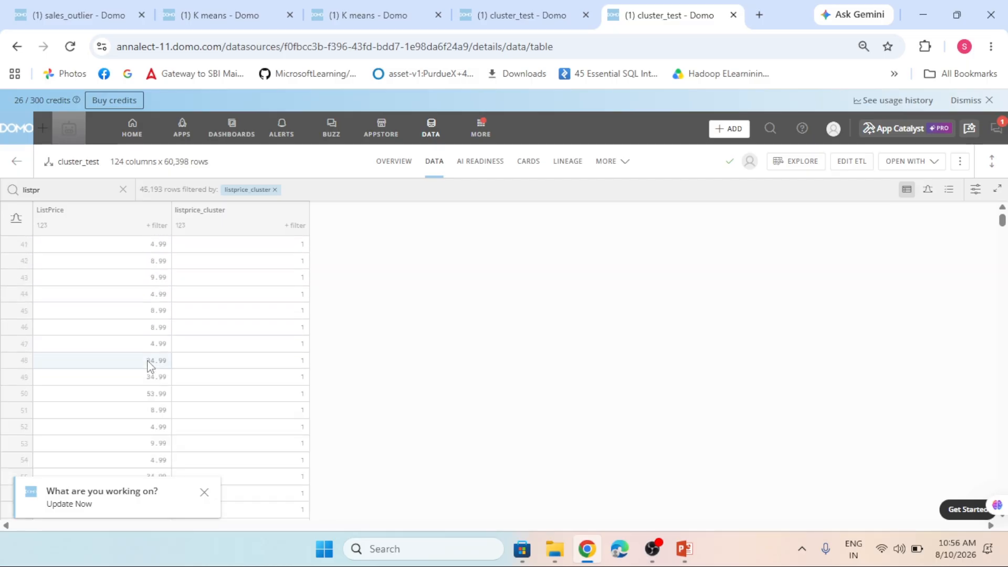
{"action": "scroll", "coordinate": [148, 366], "scroll_direction": "down", "scroll_amount": 18}
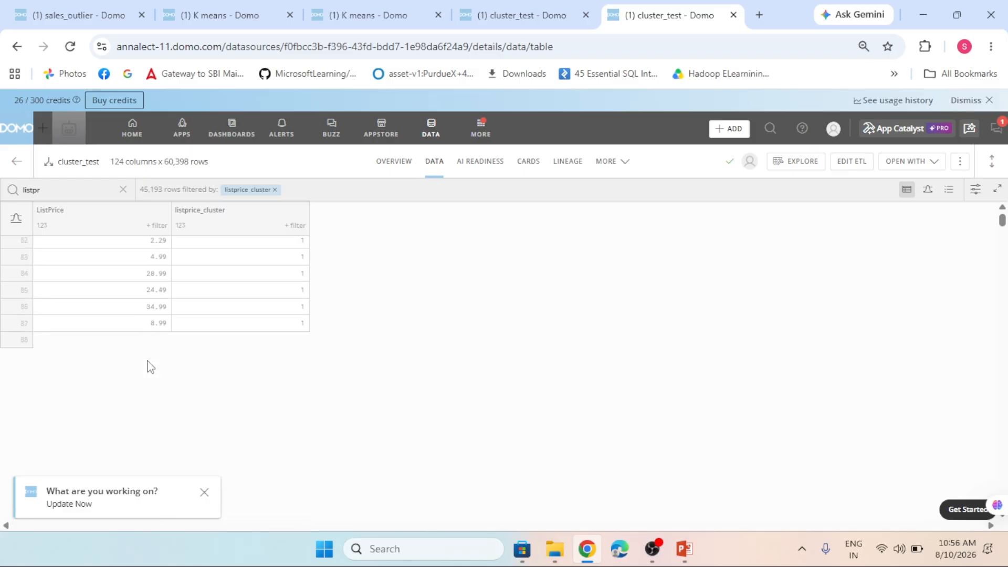
- Change the listprice_cluster filter to include only value 2 and apply it to the table
{"action": "scroll", "coordinate": [148, 365], "scroll_direction": "down", "scroll_amount": 7}
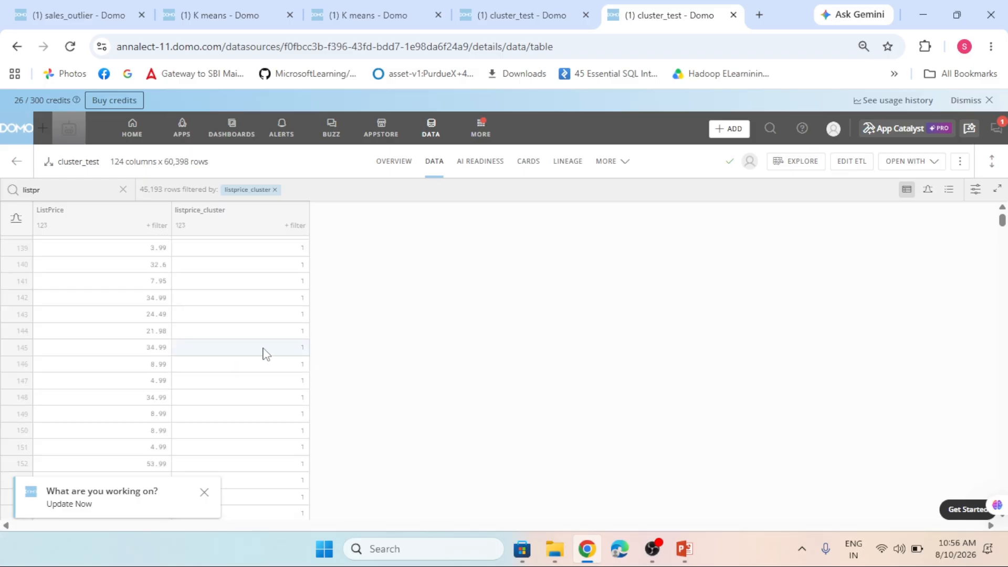
{"action": "scroll", "coordinate": [267, 350], "scroll_direction": "down", "scroll_amount": 8}
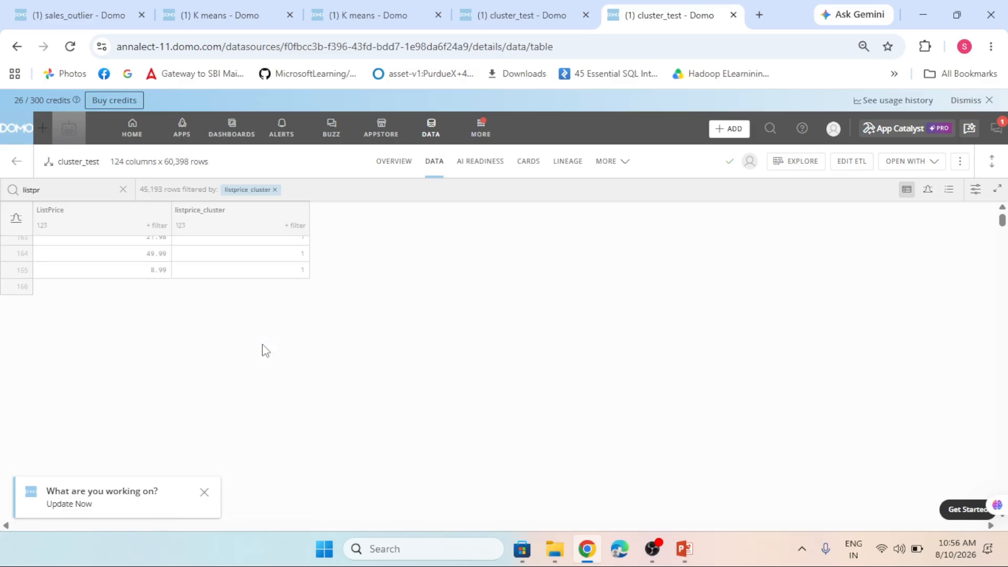
{"action": "left_click", "coordinate": [294, 226]}
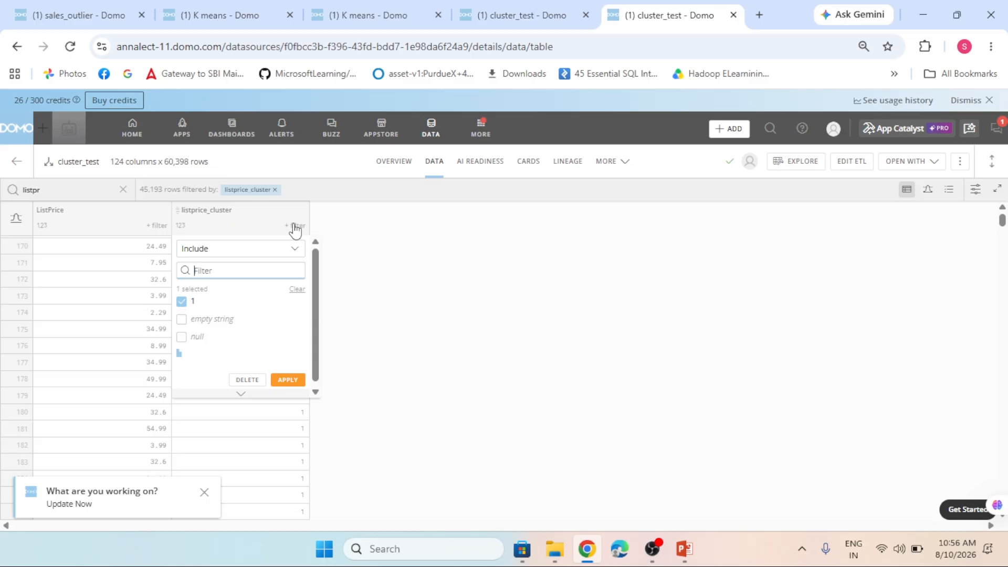
{"action": "left_click", "coordinate": [182, 302]}
{"action": "scroll", "coordinate": [197, 327], "scroll_direction": "down", "scroll_amount": 1}
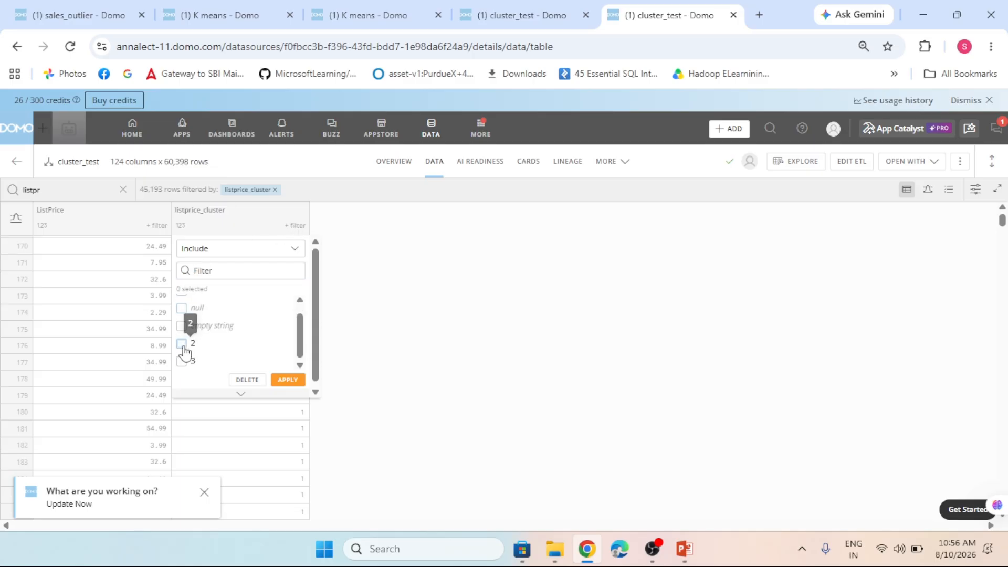
{"action": "left_click", "coordinate": [183, 346]}
{"action": "left_click", "coordinate": [288, 380]}
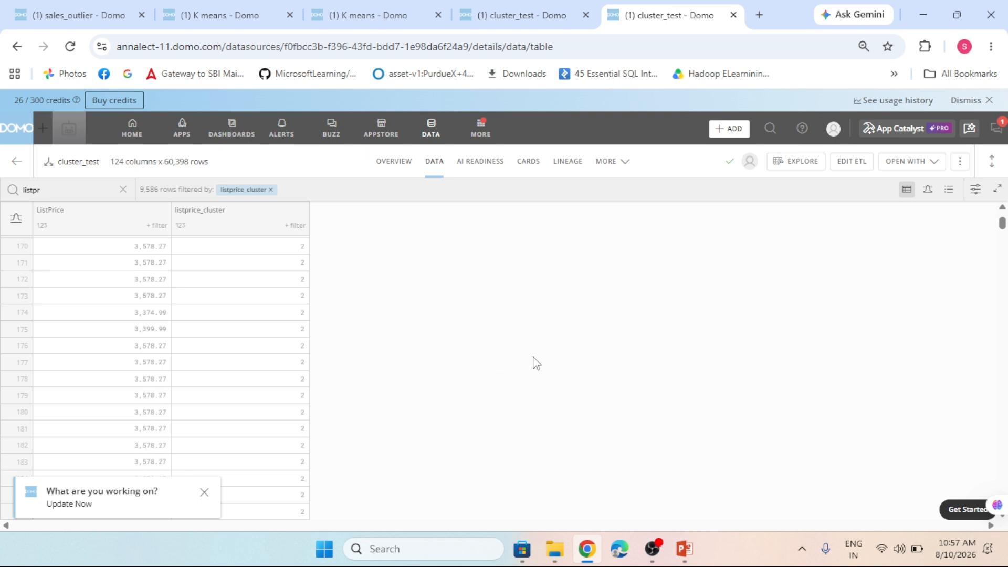
- Examine the ListPrice values across the cluster 2 rows and dismiss the "What are you working on?" notification
{"action": "scroll", "coordinate": [240, 426], "scroll_direction": "down", "scroll_amount": 4}
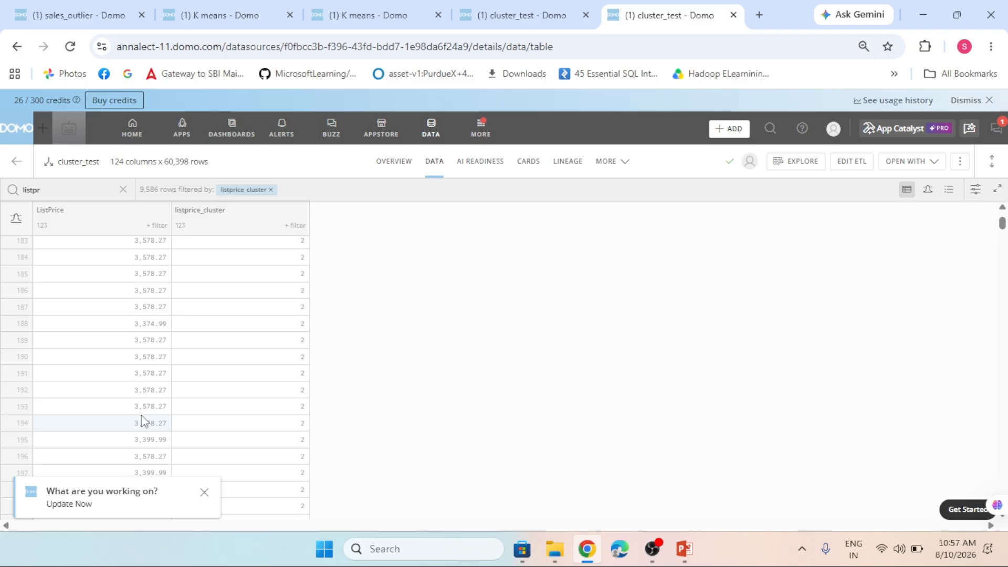
{"action": "scroll", "coordinate": [149, 433], "scroll_direction": "down", "scroll_amount": 2}
{"action": "scroll", "coordinate": [148, 433], "scroll_direction": "down", "scroll_amount": 20}
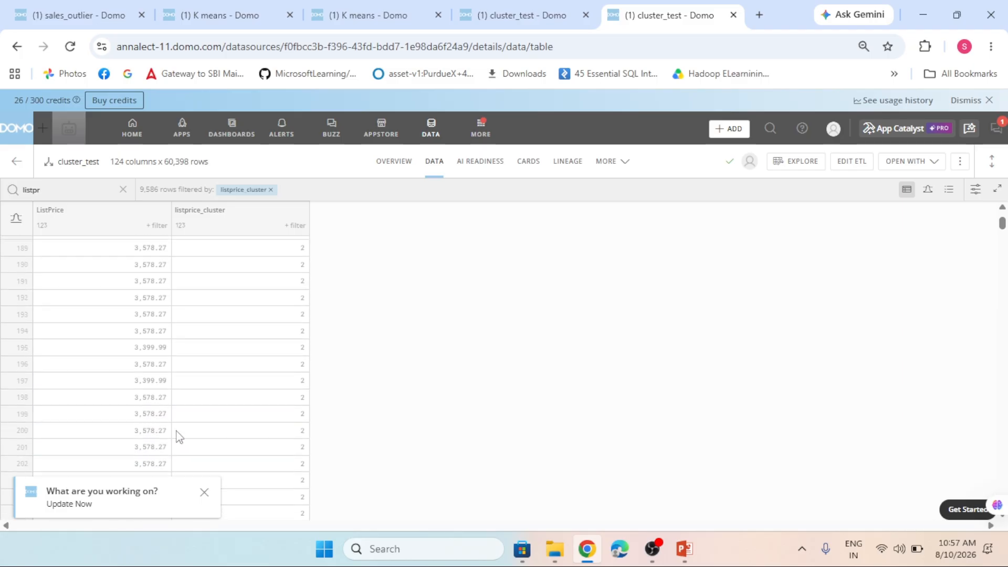
{"action": "scroll", "coordinate": [151, 409], "scroll_direction": "up", "scroll_amount": 1}
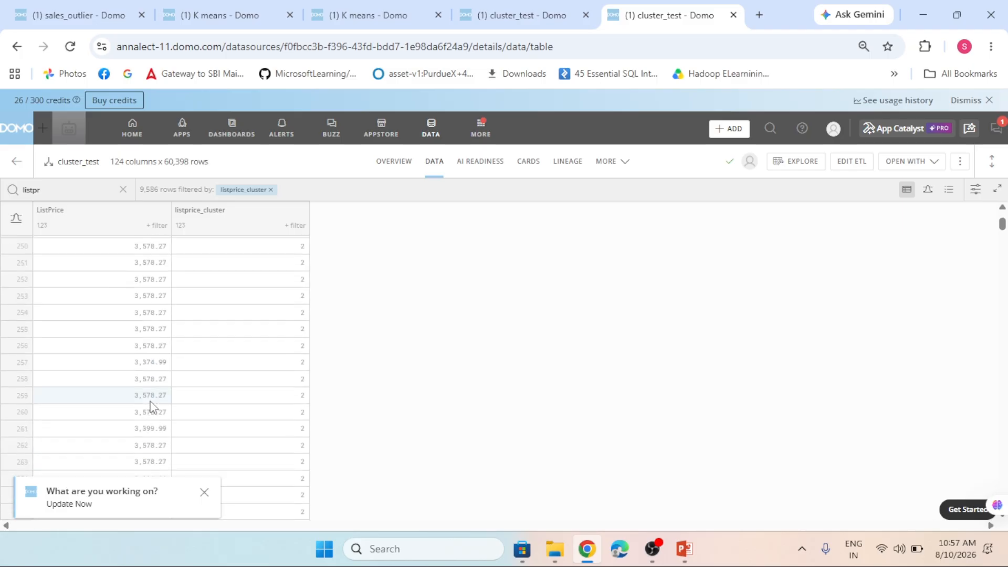
{"action": "scroll", "coordinate": [168, 391], "scroll_direction": "down", "scroll_amount": 13}
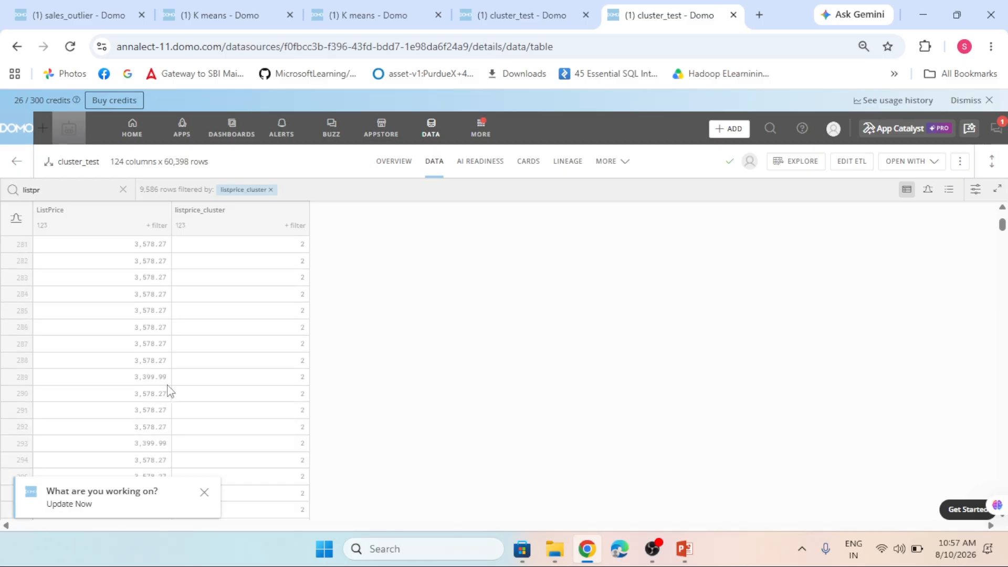
{"action": "scroll", "coordinate": [168, 391], "scroll_direction": "down", "scroll_amount": 3}
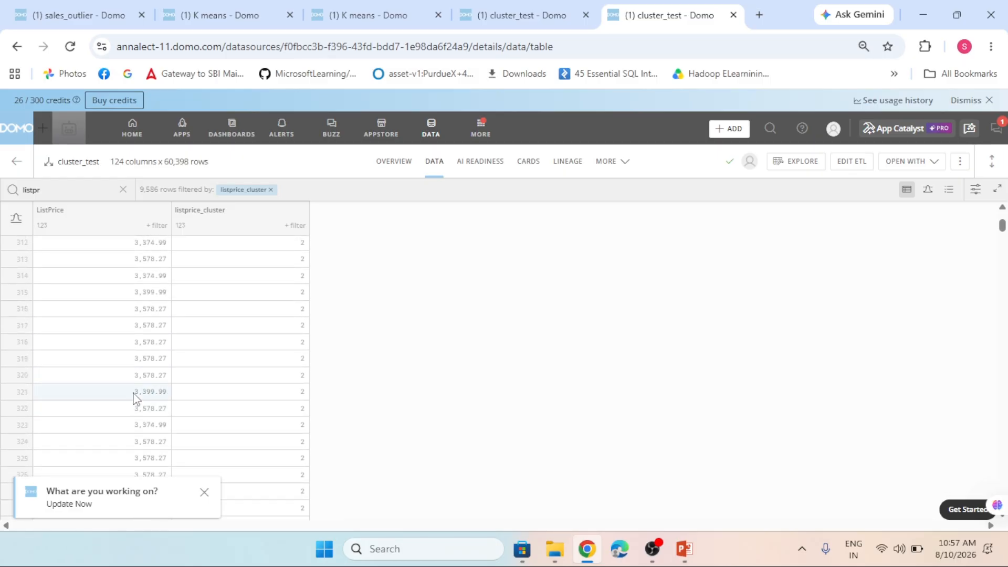
{"action": "scroll", "coordinate": [152, 430], "scroll_direction": "down", "scroll_amount": 2}
{"action": "scroll", "coordinate": [153, 436], "scroll_direction": "down", "scroll_amount": 9}
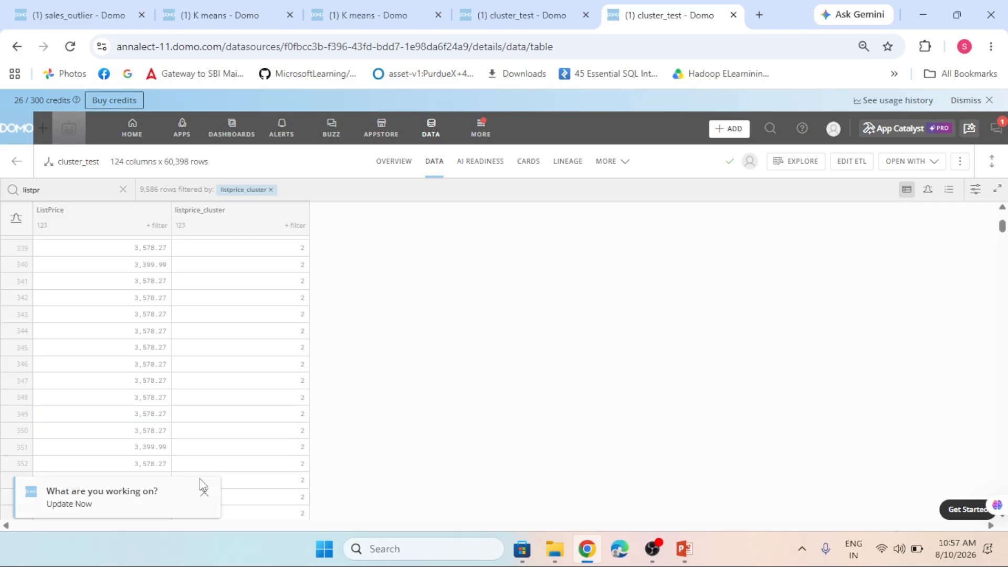
{"action": "left_click", "coordinate": [204, 492]}
{"action": "scroll", "coordinate": [160, 428], "scroll_direction": "down", "scroll_amount": 19}
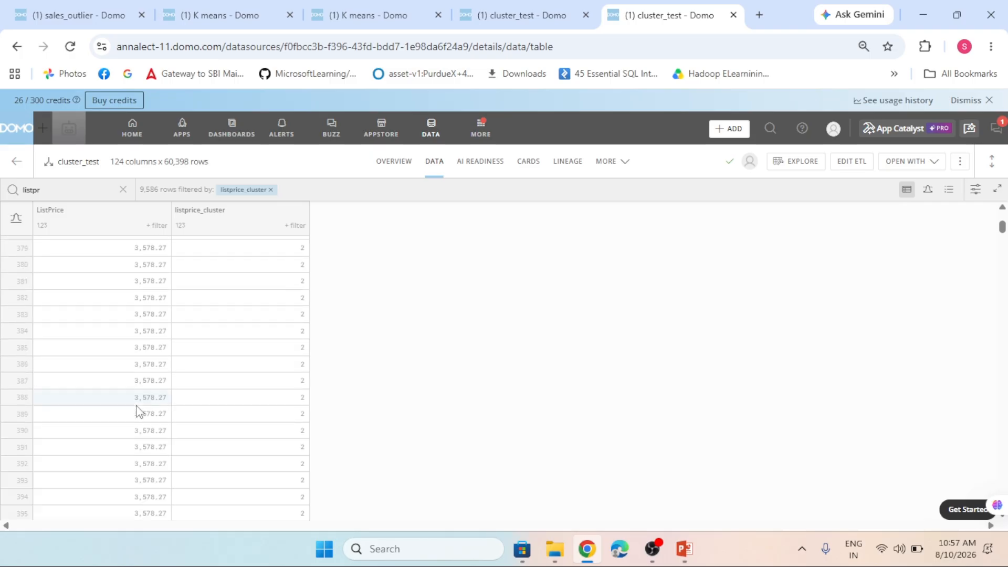
- Change the listprice_cluster filter to include only value 3 and review the ListPrice values of the matching rows
{"action": "left_click", "coordinate": [295, 226]}
{"action": "left_click", "coordinate": [188, 303]}
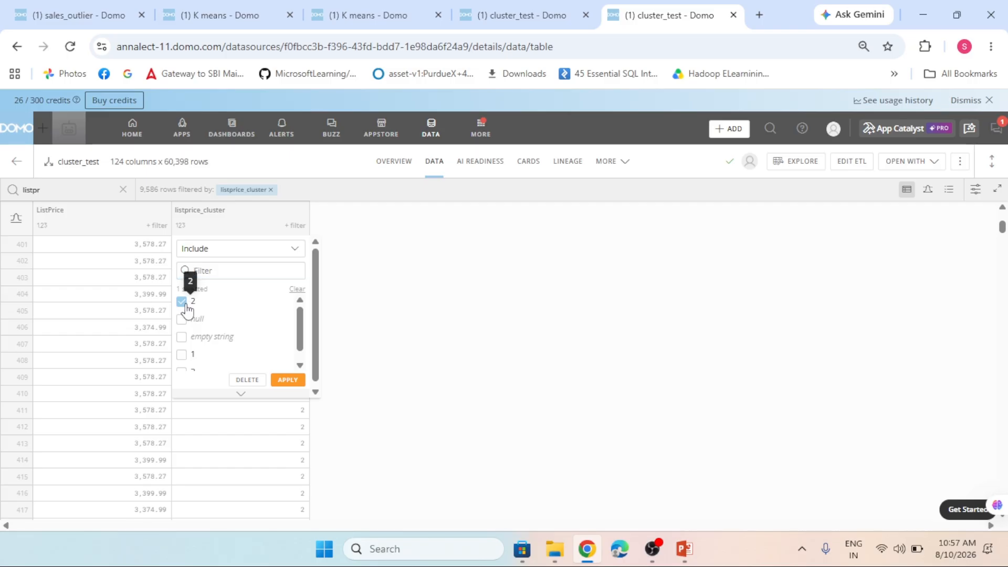
{"action": "scroll", "coordinate": [236, 328], "scroll_direction": "down", "scroll_amount": 1}
{"action": "left_click", "coordinate": [184, 361]}
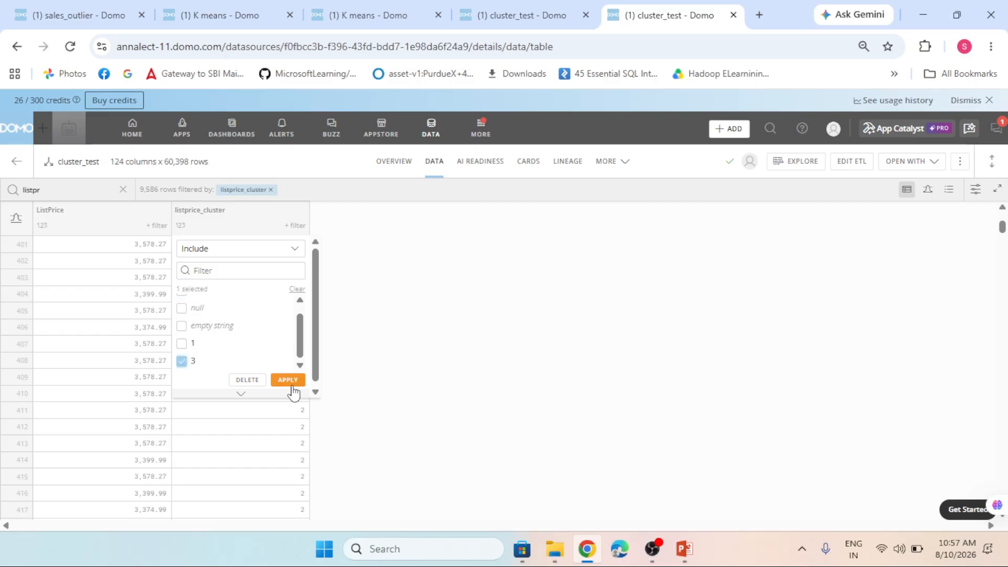
{"action": "left_click", "coordinate": [288, 380]}
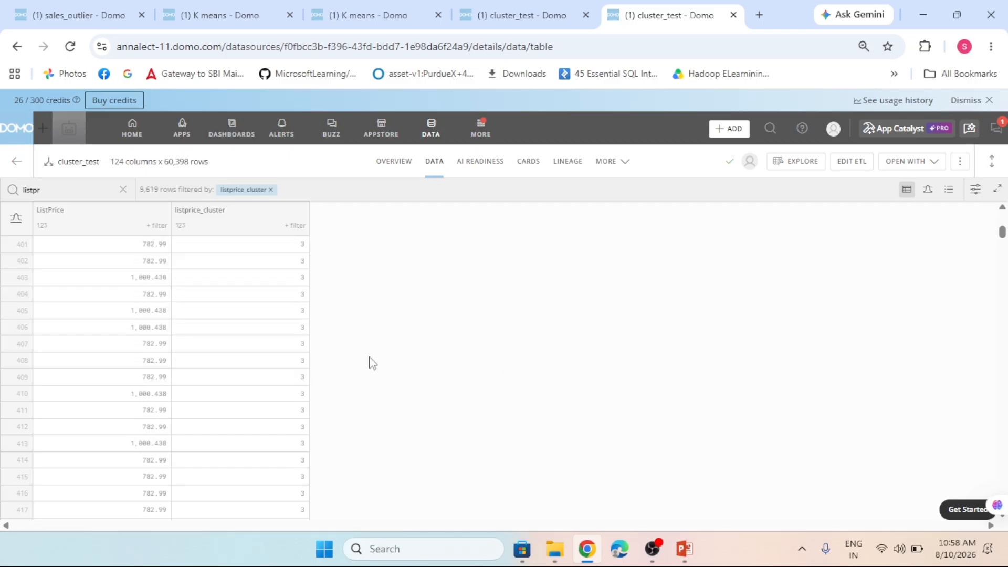
{"action": "scroll", "coordinate": [152, 360], "scroll_direction": "up", "scroll_amount": 3}
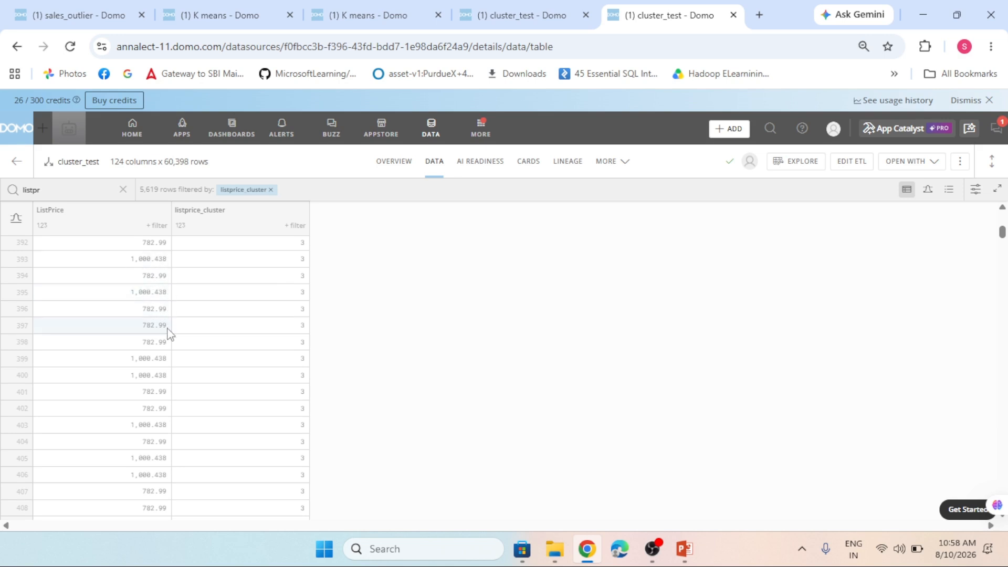
{"action": "scroll", "coordinate": [153, 361], "scroll_direction": "down", "scroll_amount": 6}
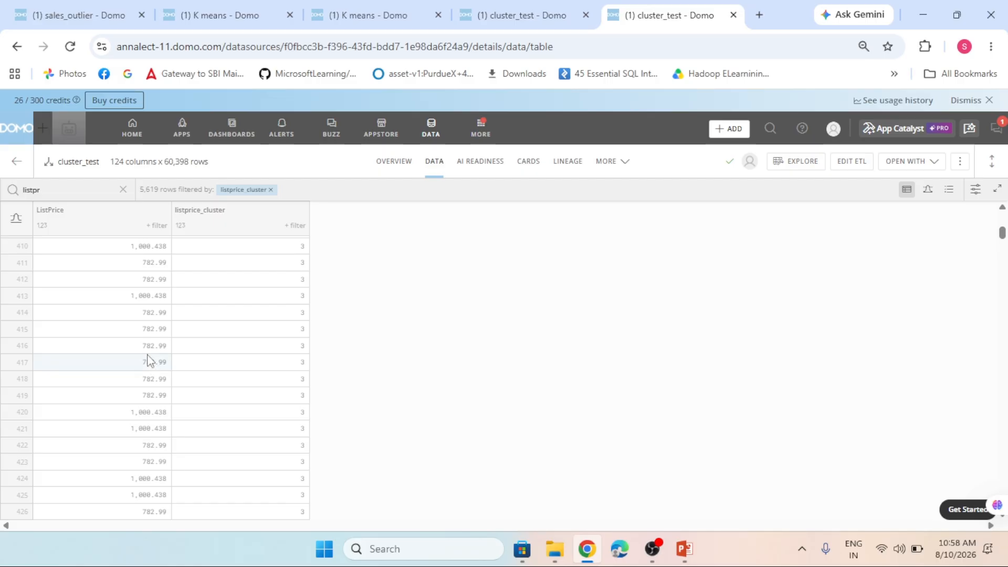
{"action": "scroll", "coordinate": [148, 361], "scroll_direction": "down", "scroll_amount": 6}
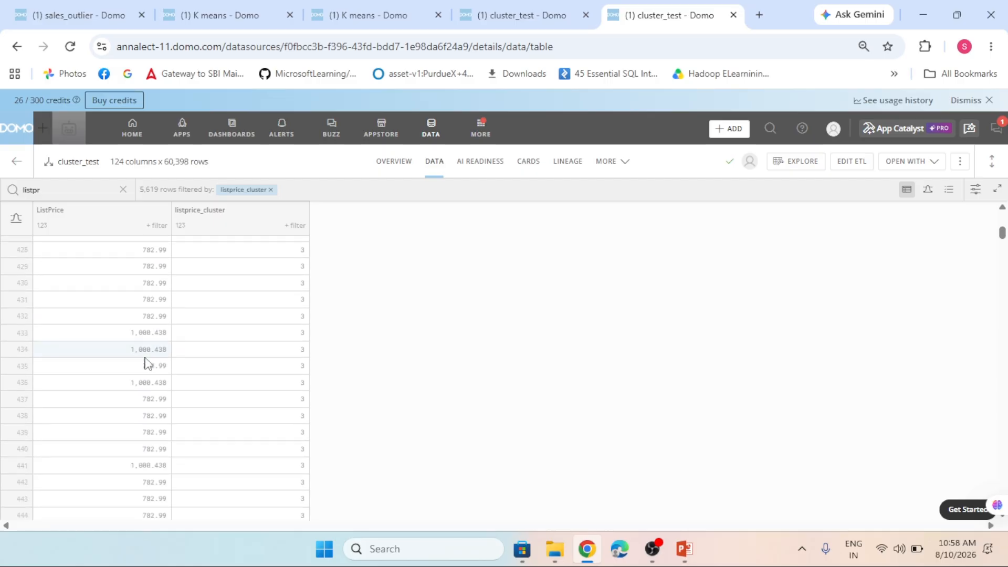